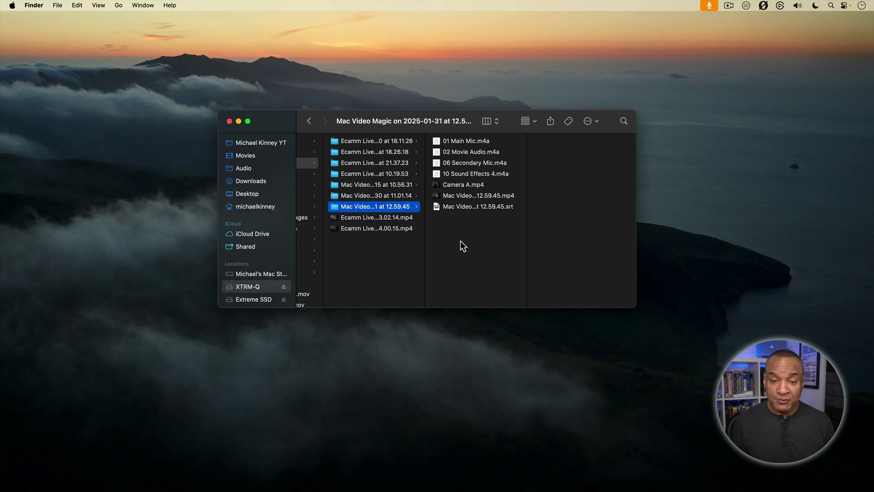
Preview the recording "Mac Video Magic on 2025-01-31 at 12.59.45.mp4" with Quick Look, shrink and reposition its window, and pause playback.
click(436, 196)
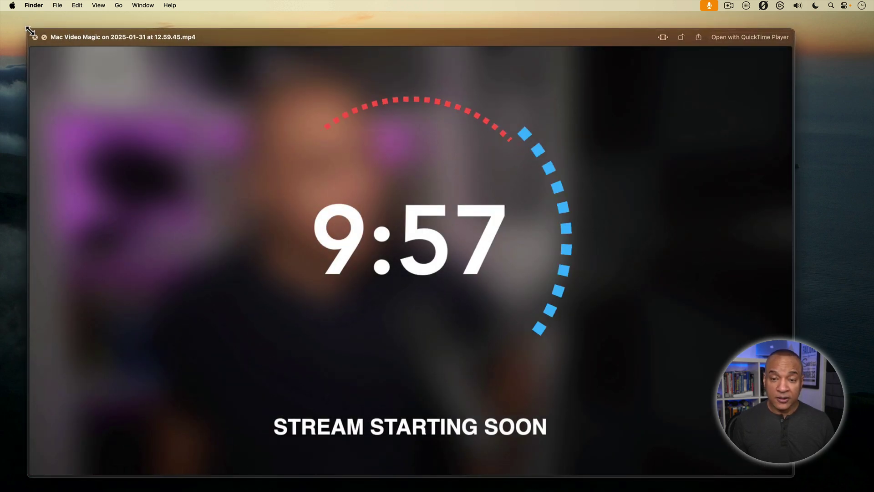
drag(30, 31, 221, 137)
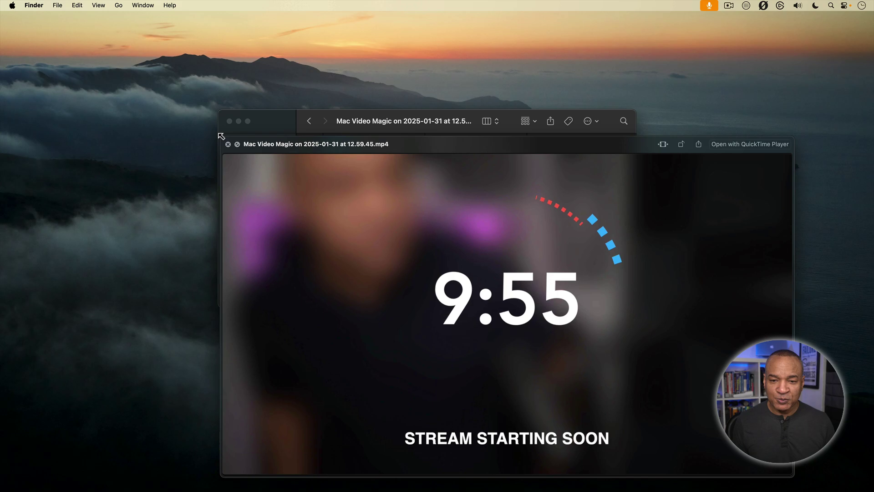
drag(460, 151, 381, 54)
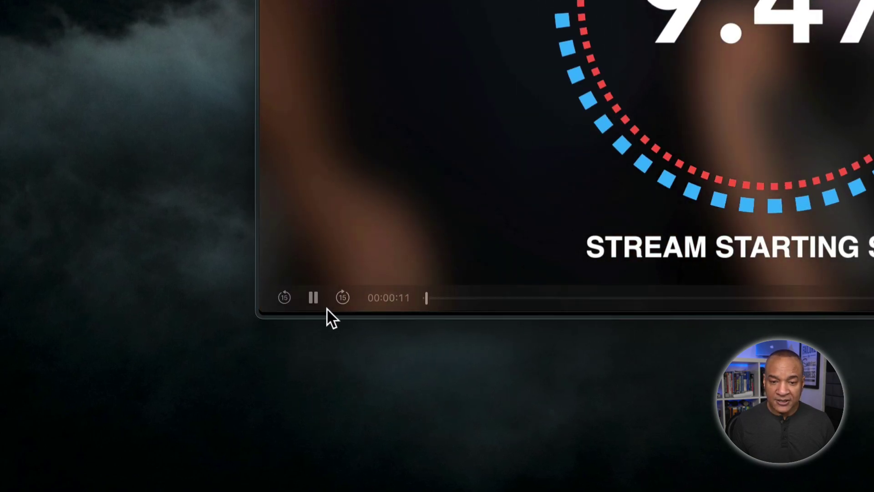
click(313, 297)
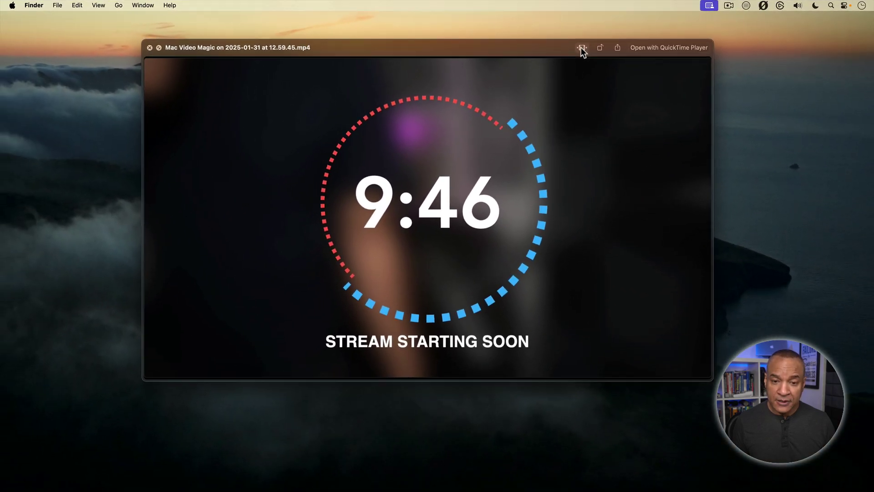
Enter trim mode for the previewed recording and test starting and pausing its playback.
click(582, 47)
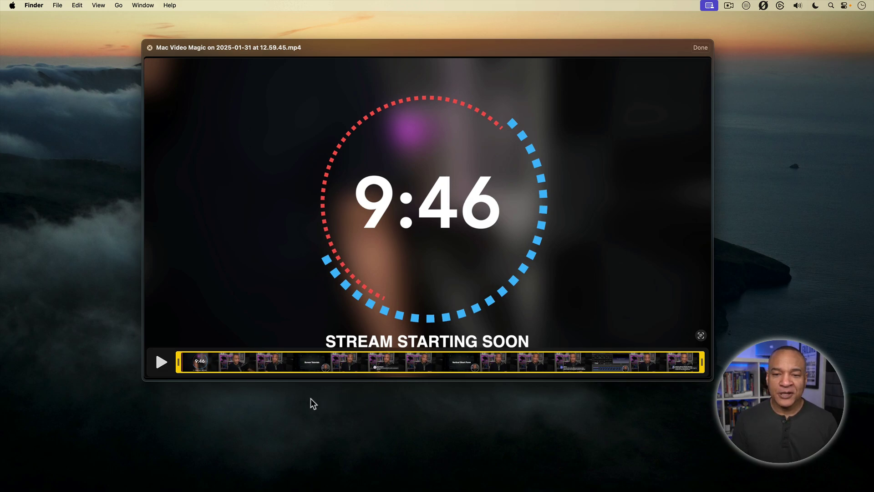
click(161, 363)
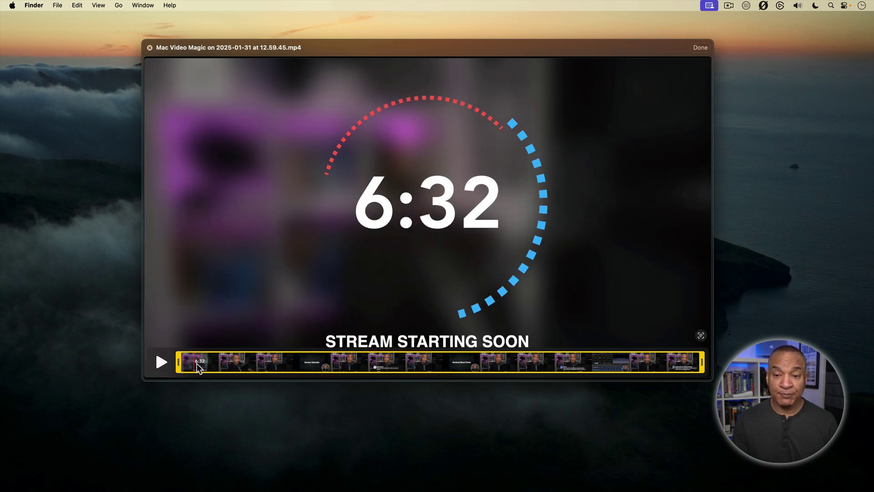
key(space)
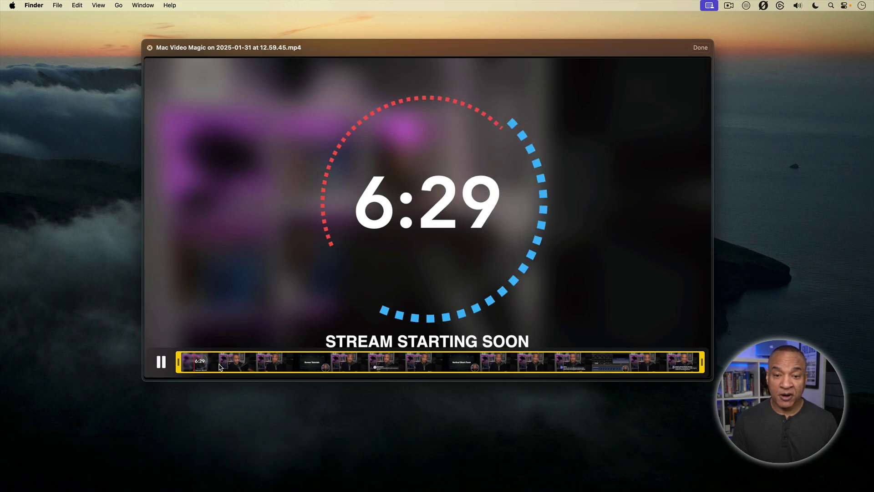
key(space)
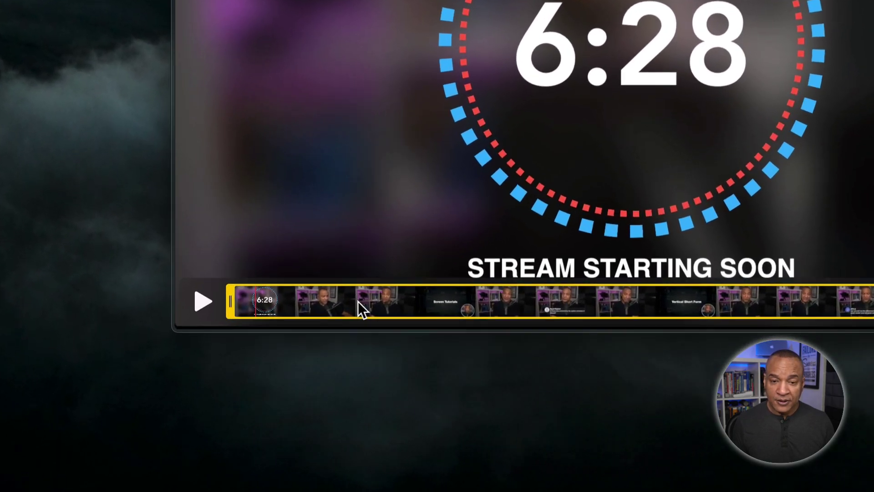
Scrub the playhead forward along the thumbnail strip to find the section of the recording to keep.
click(258, 362)
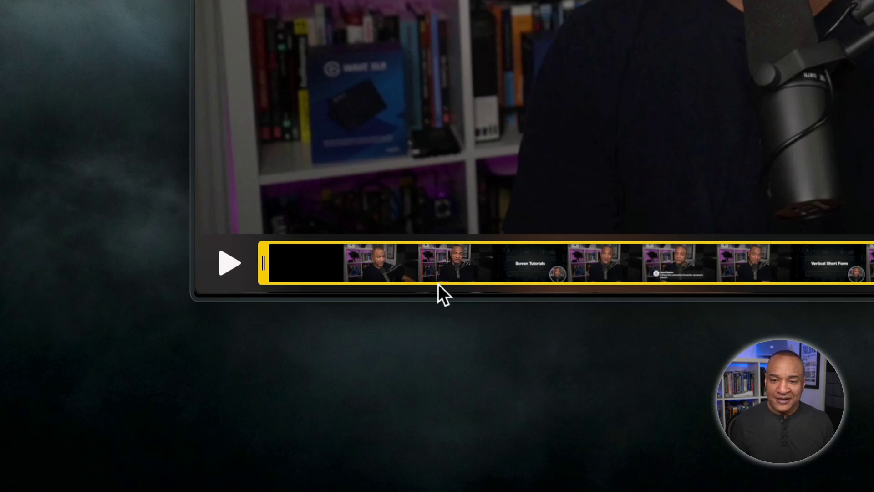
drag(421, 263, 610, 268)
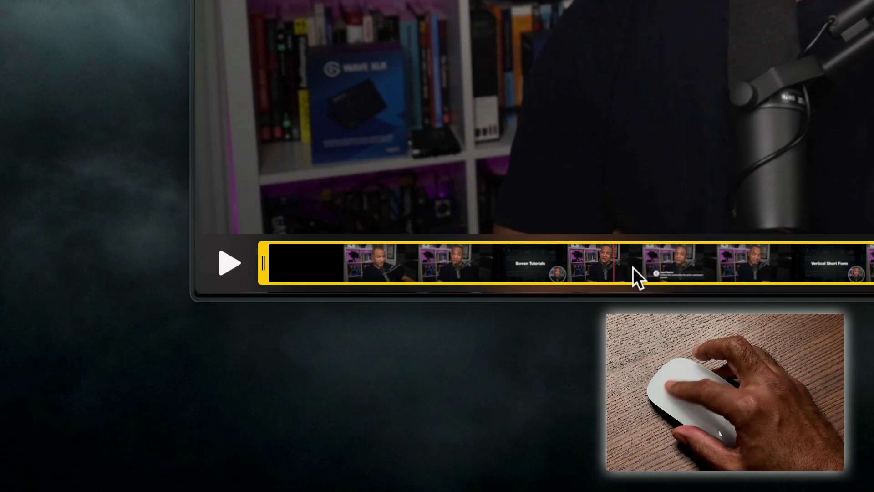
click(618, 269)
scroll(618, 269, left, 2)
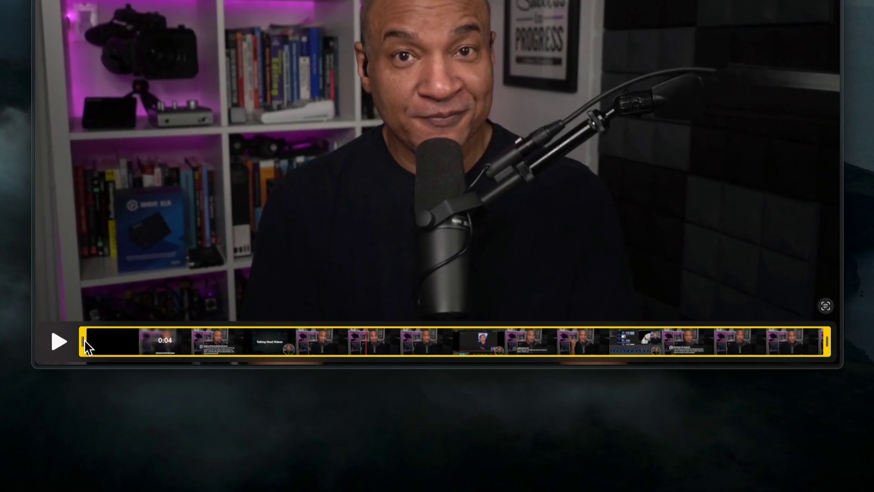
Try trimming the recording's start and end down to a short middle section, and revert the trim.
drag(86, 343, 265, 345)
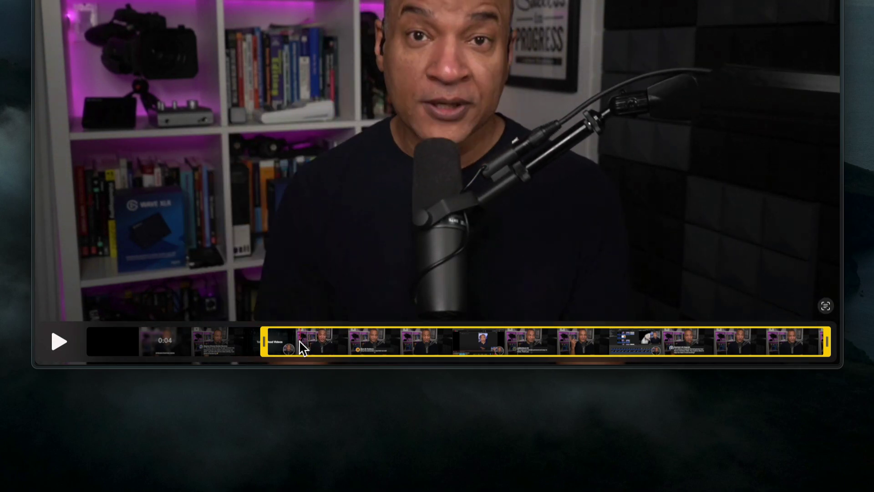
drag(264, 342, 296, 341)
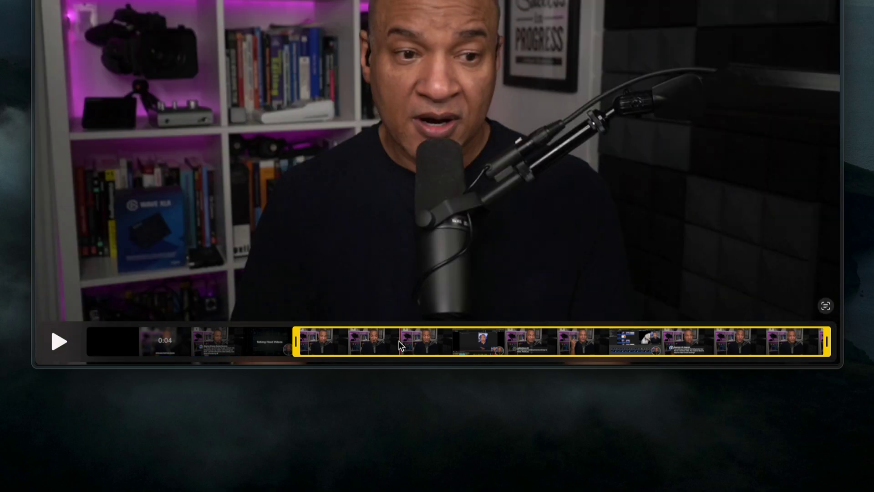
key(o)
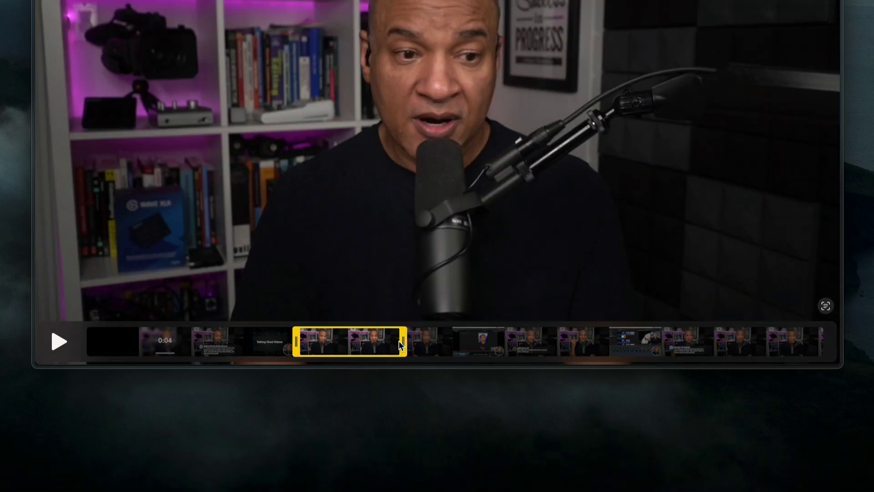
drag(402, 341, 367, 345)
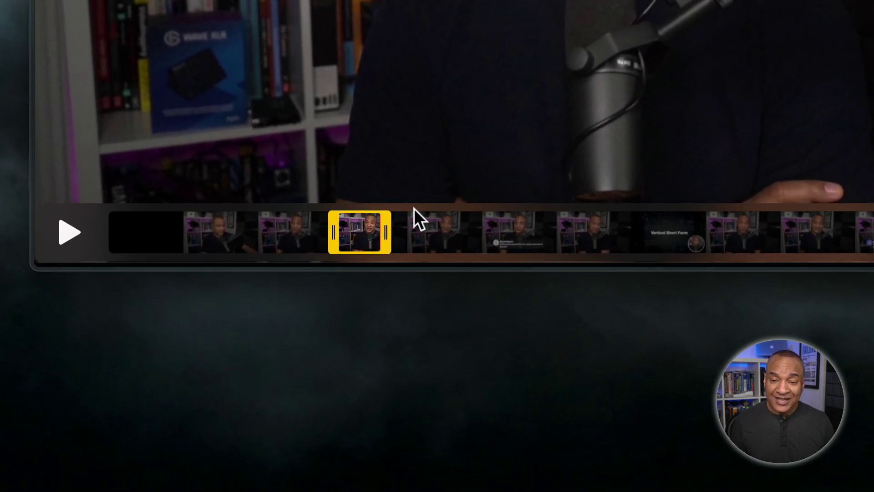
drag(386, 227, 453, 239)
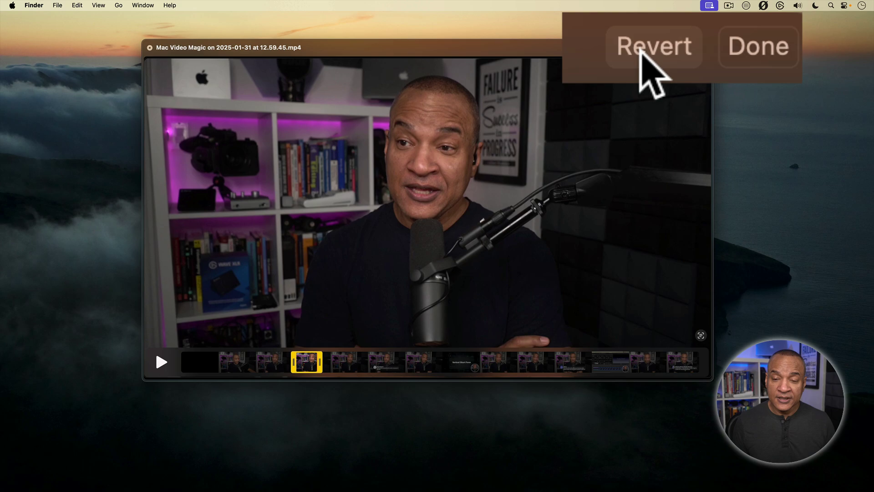
click(672, 47)
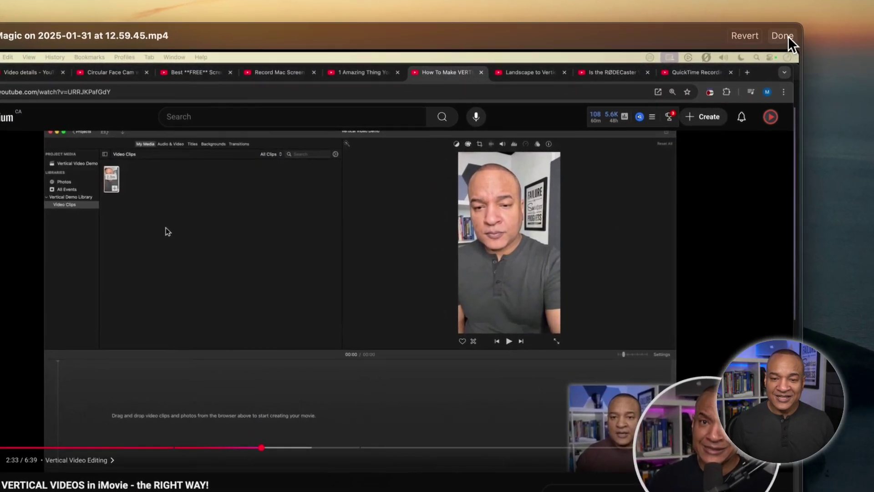
Finish trimming and save the clip to the Desktop as DemoClip-01, and close the preview of the original recording.
click(788, 36)
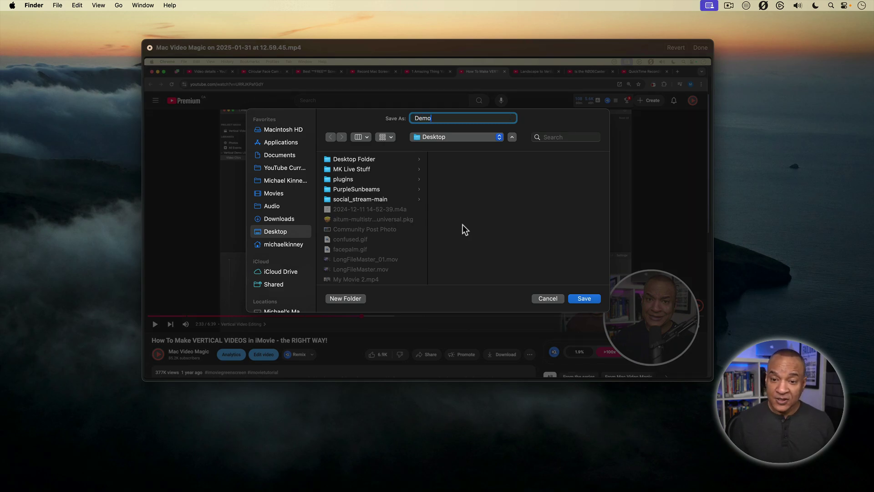
text(01)
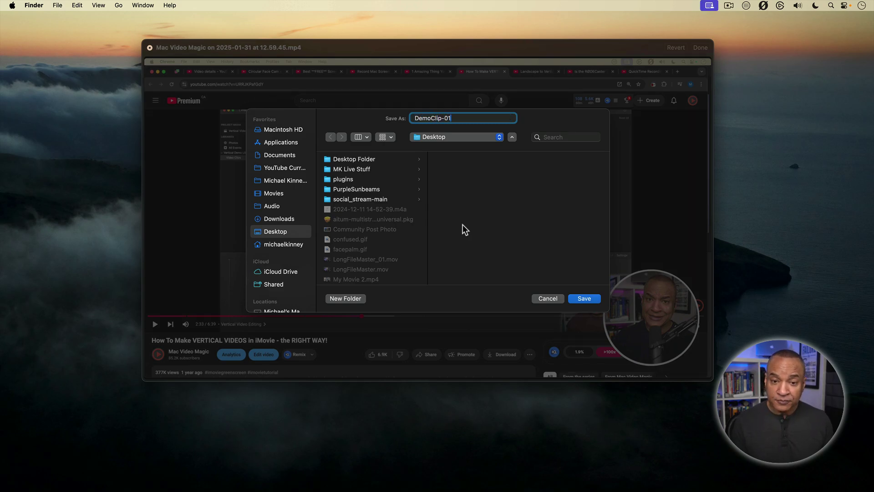
click(589, 302)
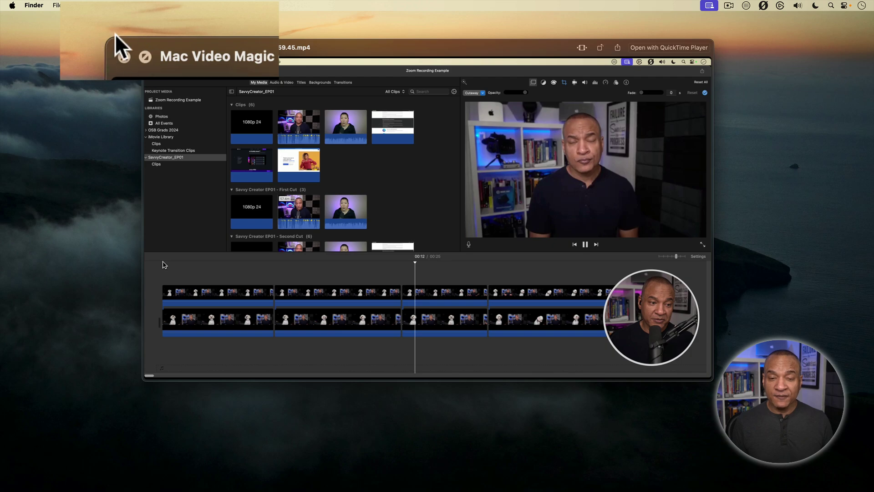
click(149, 48)
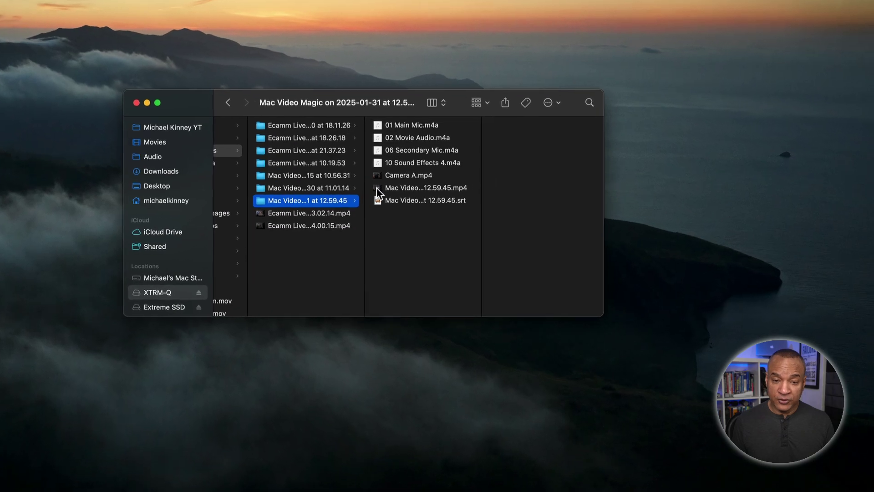
Open the original 12.59.45 mp4 recording in QuickTime Player, reposition its window, and pause playback.
right_click(376, 187)
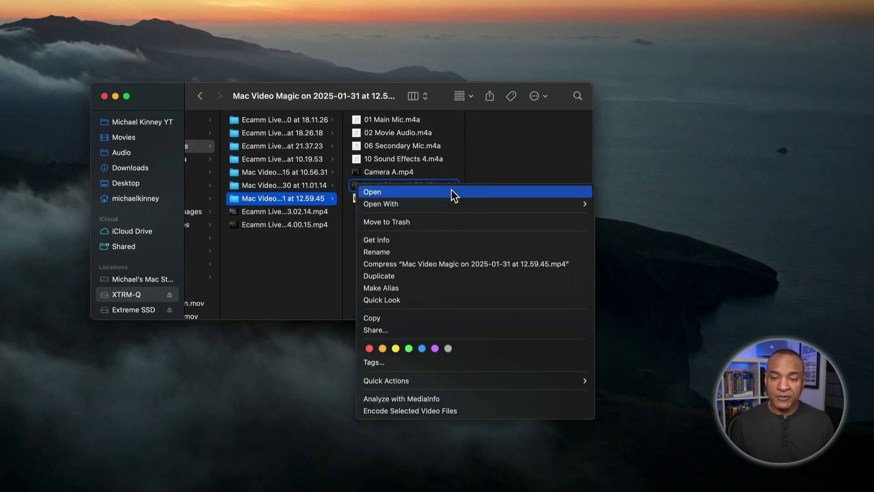
mouse_move(504, 206)
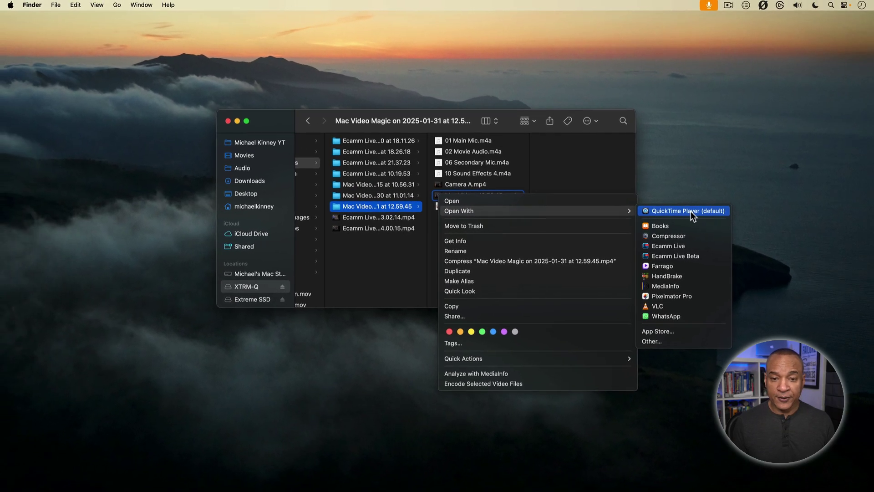
click(690, 211)
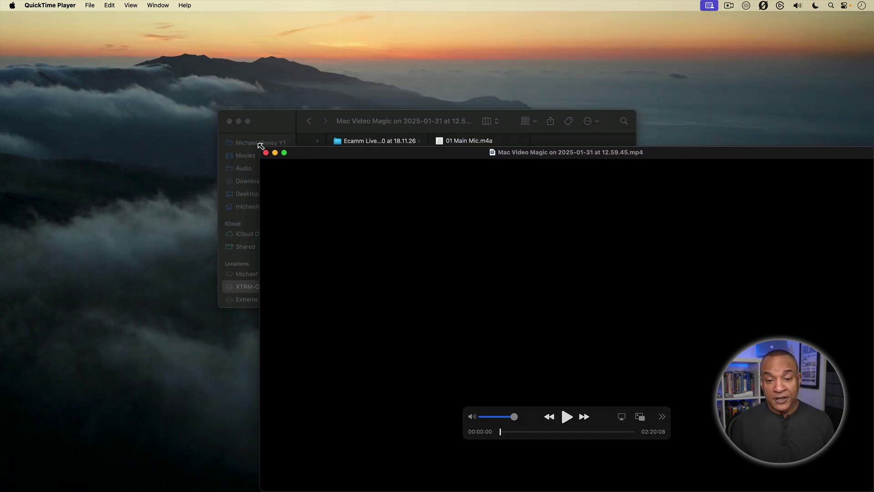
drag(325, 159, 187, 50)
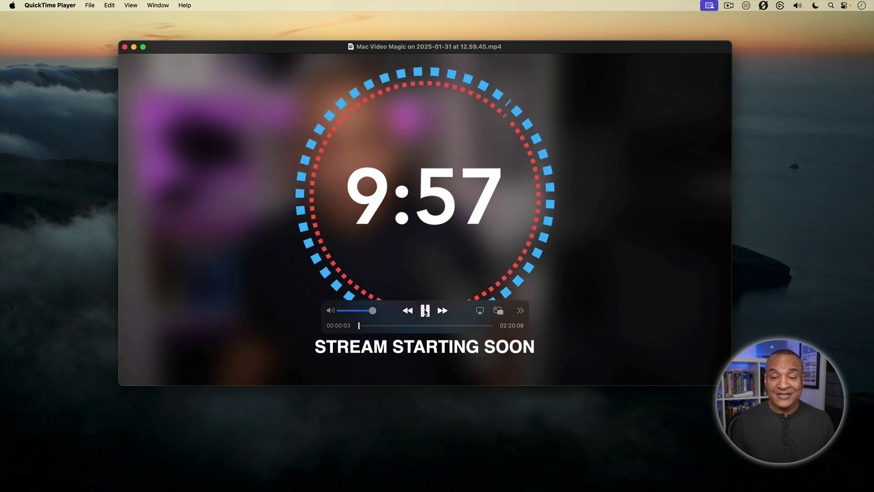
click(424, 311)
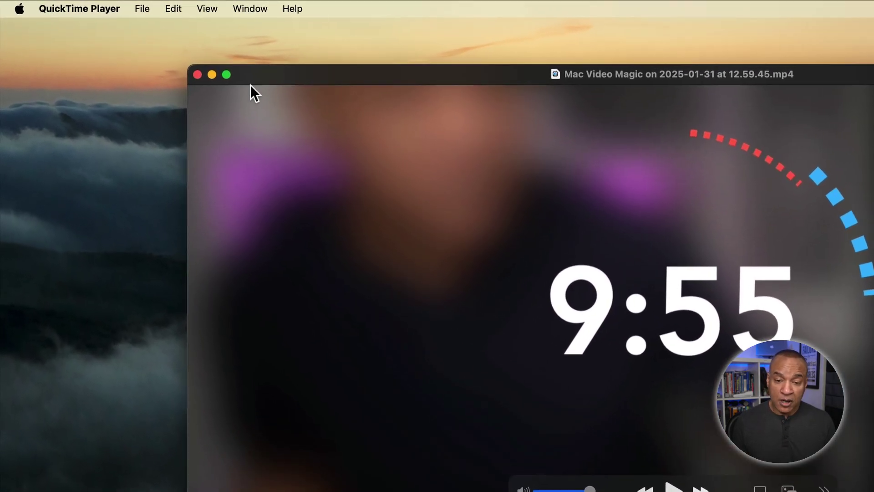
Start the Trim command on the recording and test playing and pausing it in the trim view.
click(176, 6)
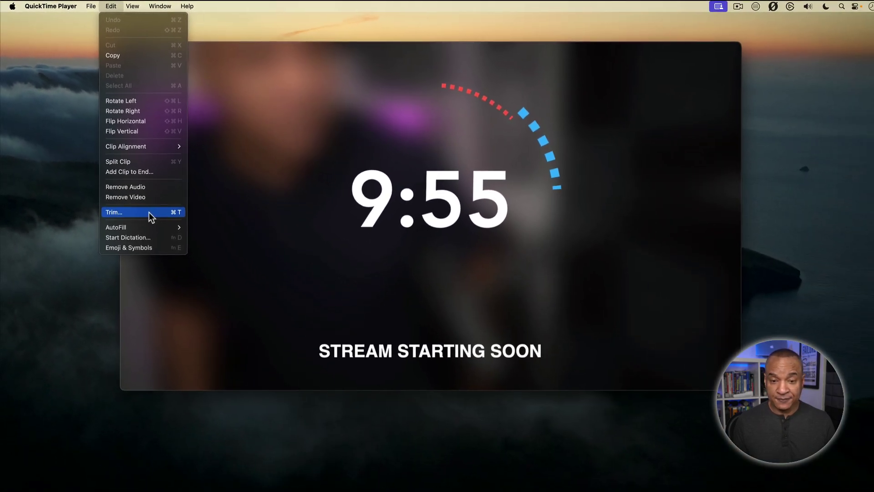
click(228, 317)
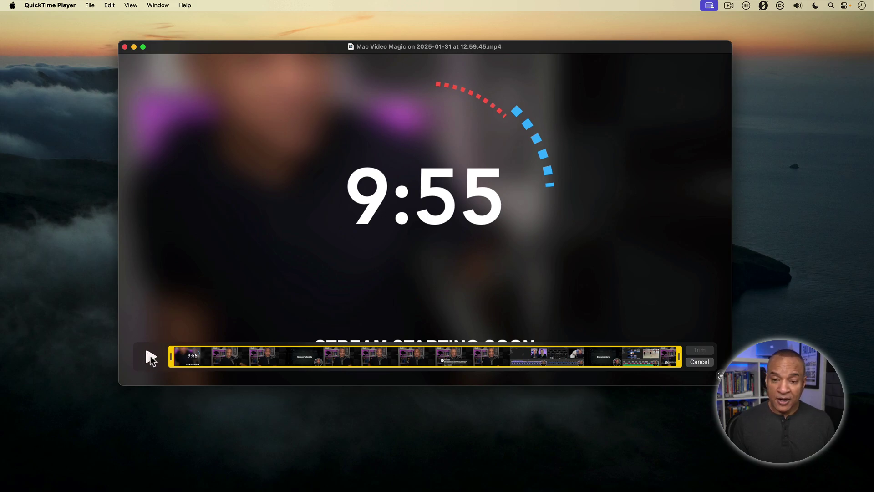
click(151, 356)
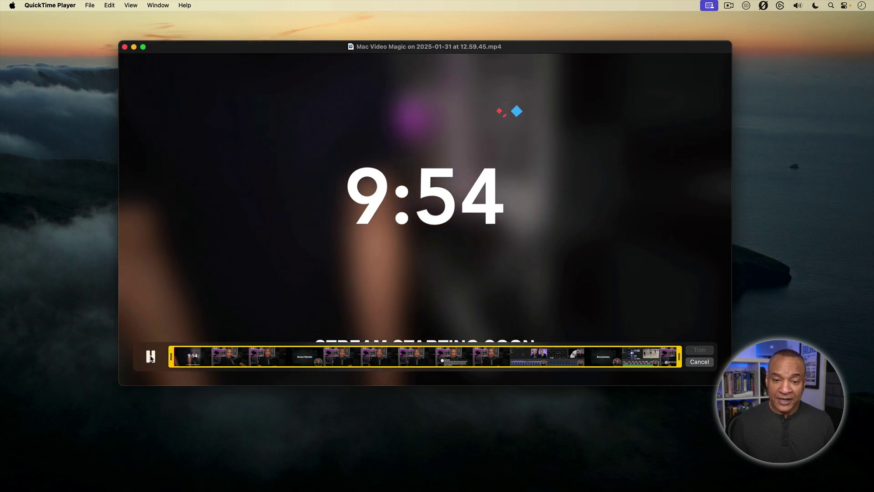
click(150, 357)
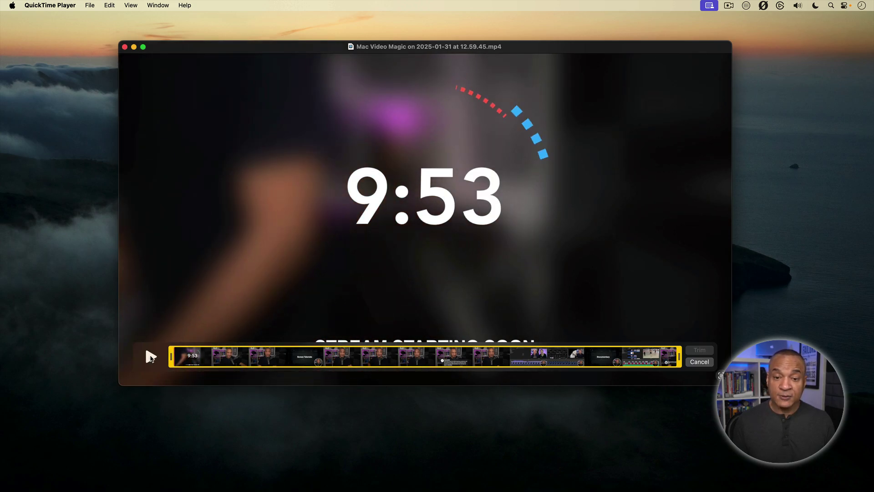
click(151, 357)
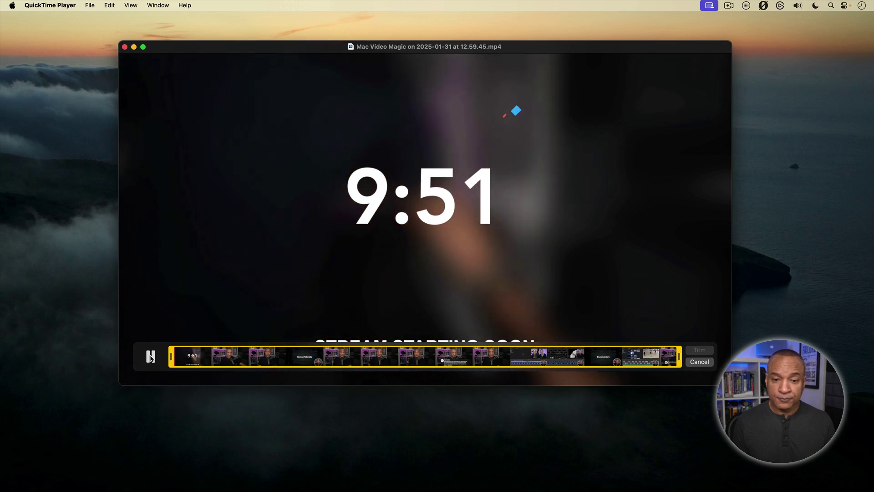
key(space)
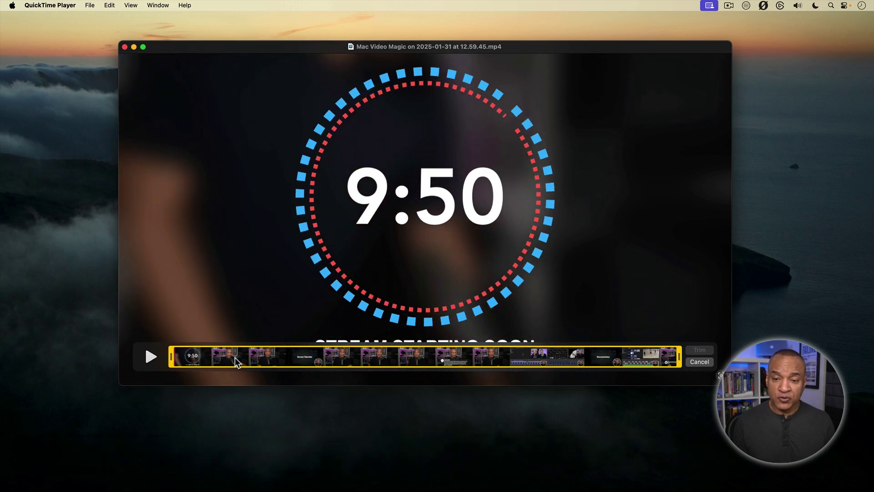
Scrub to the Screen Tutorials section and move the trim start to just after its title slide.
drag(236, 361, 223, 368)
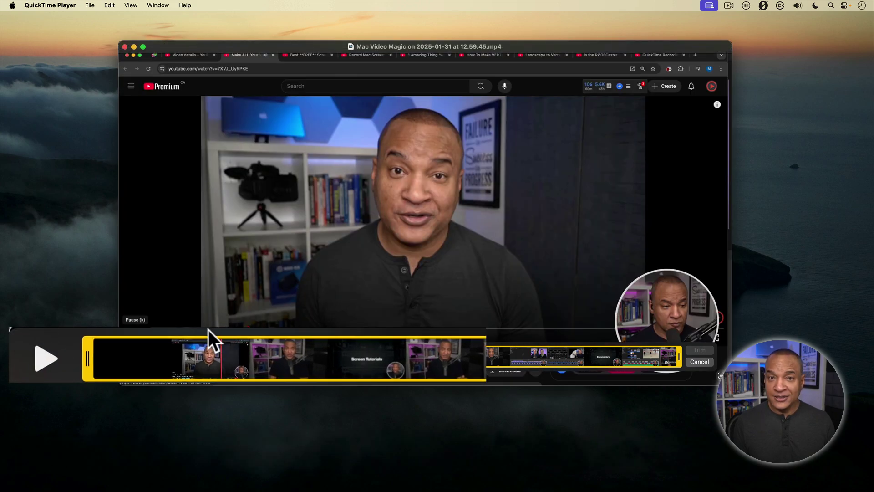
drag(195, 355, 234, 355)
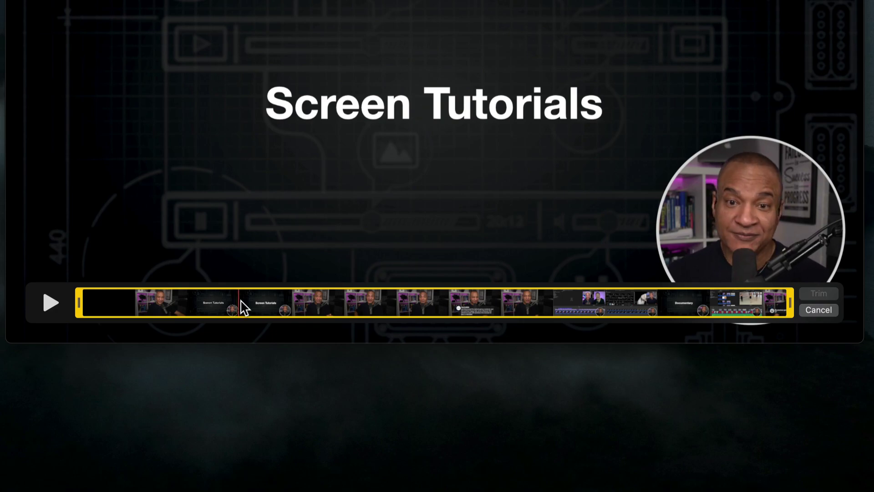
drag(80, 311, 253, 304)
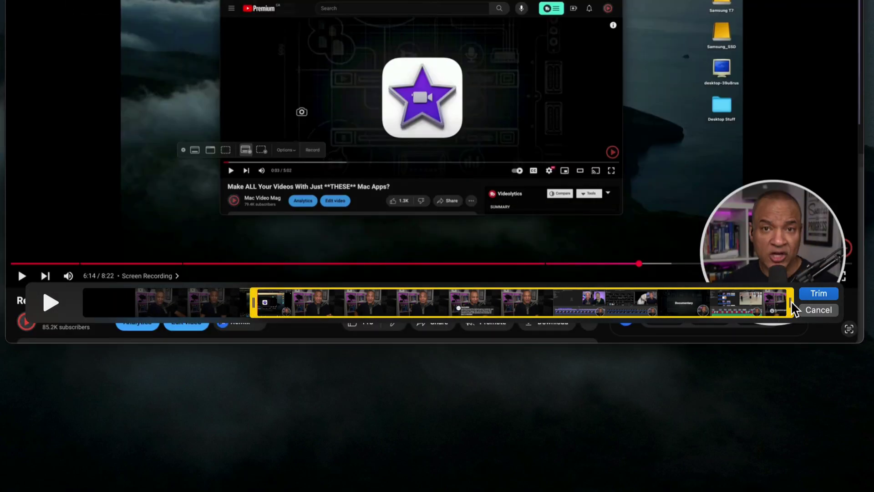
drag(790, 300, 373, 300)
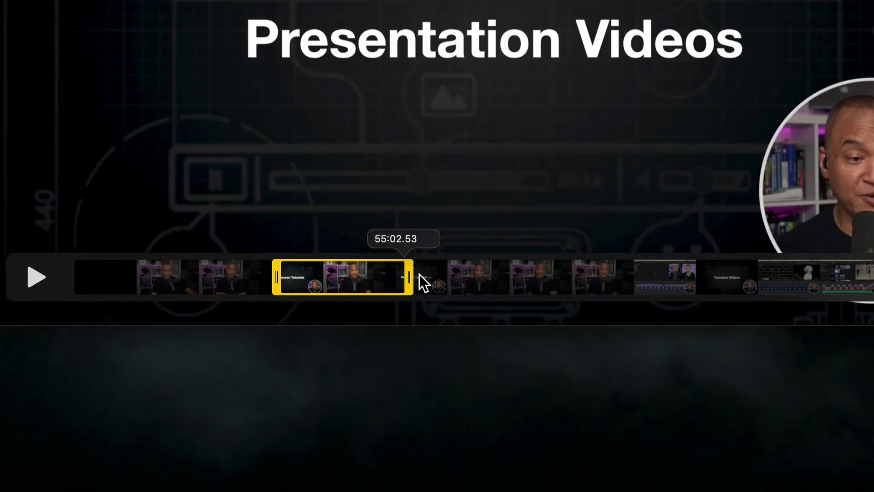
drag(419, 274, 510, 275)
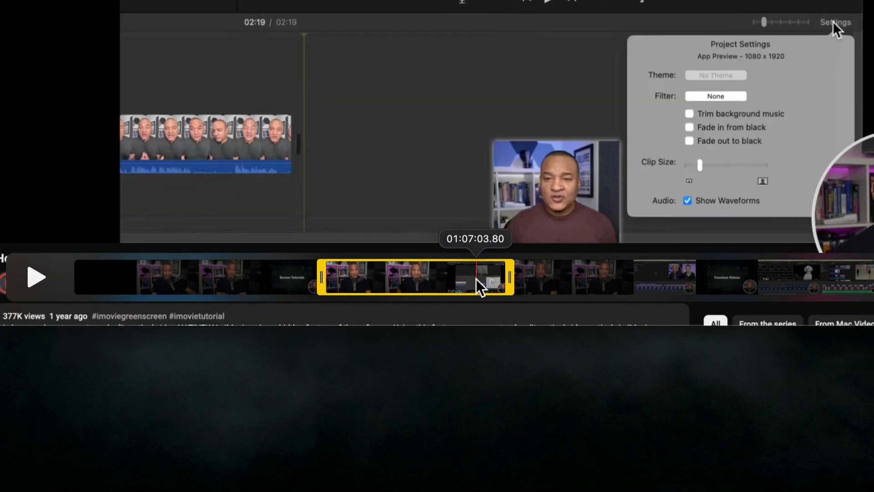
click(467, 283)
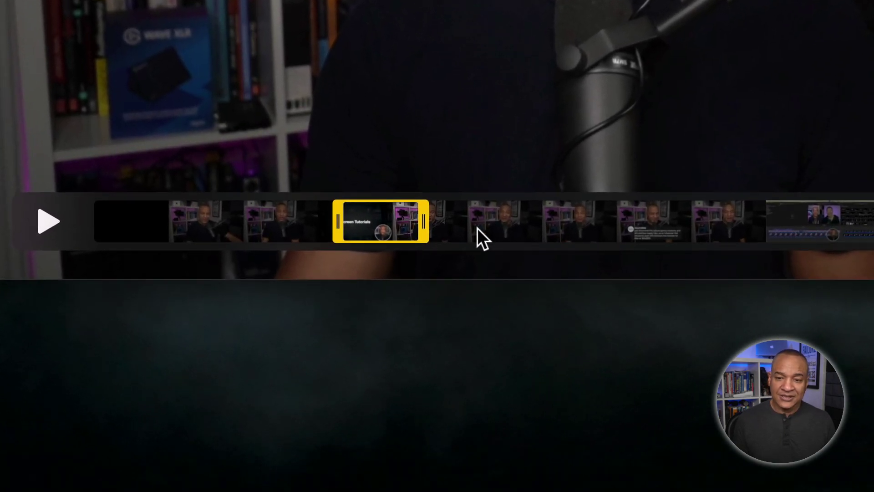
drag(425, 219, 488, 230)
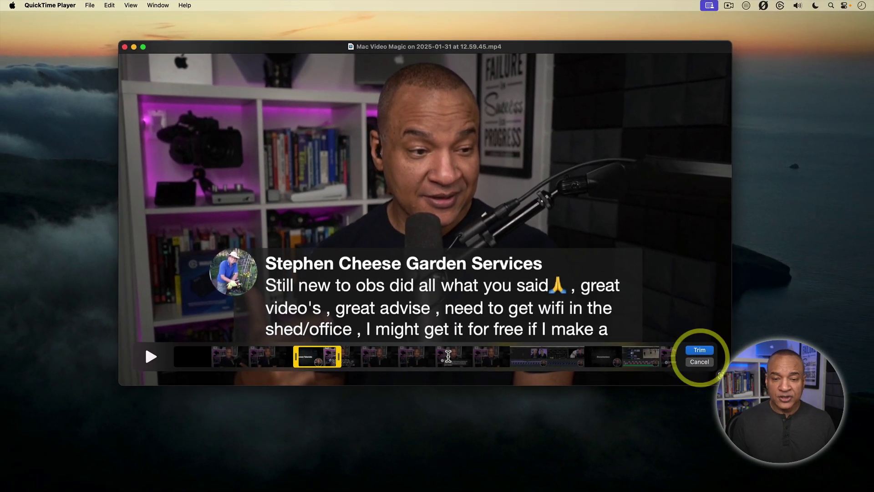
click(700, 362)
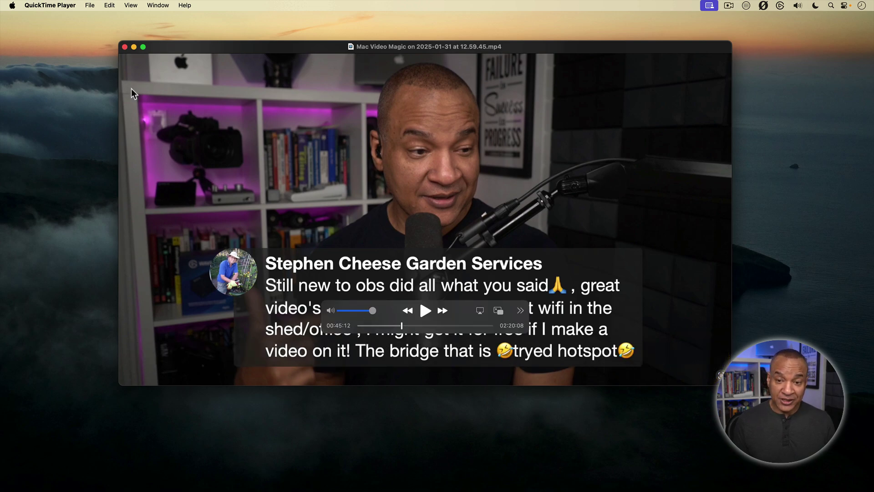
Trim the recording to the section running from the Presentation Videos title slide to the Vertical Short Form title slide.
click(110, 6)
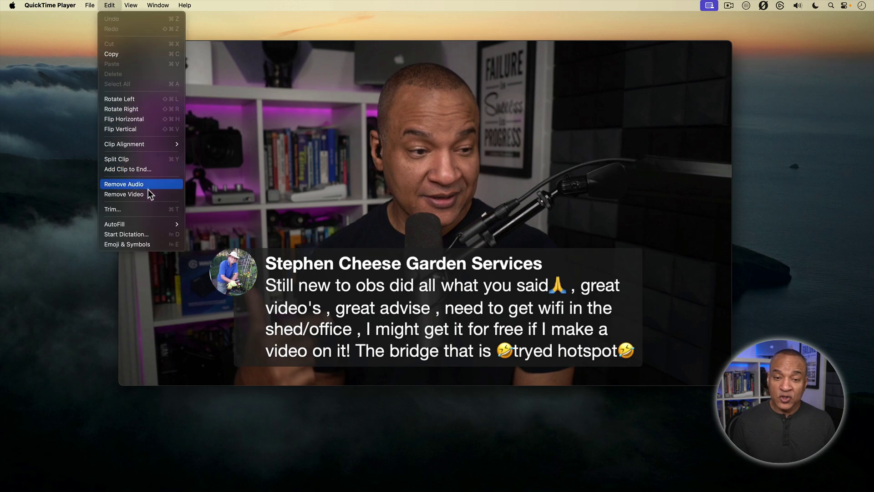
click(112, 209)
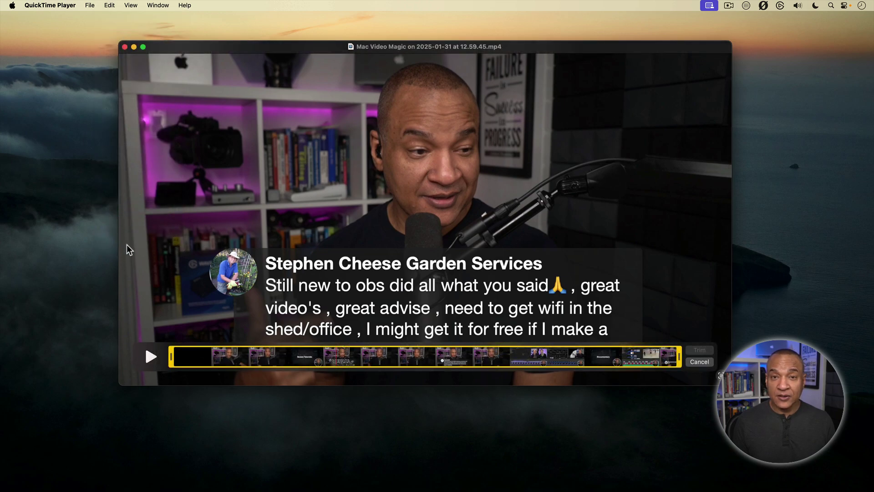
drag(172, 362, 392, 355)
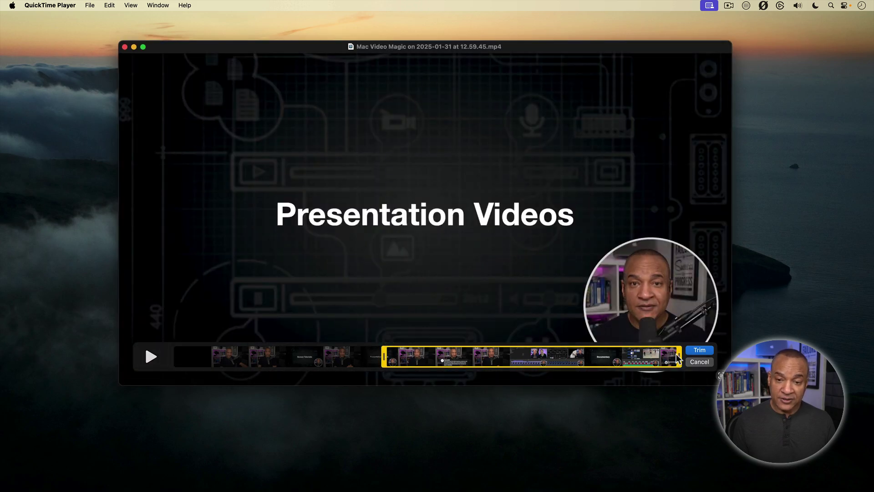
drag(679, 360, 453, 360)
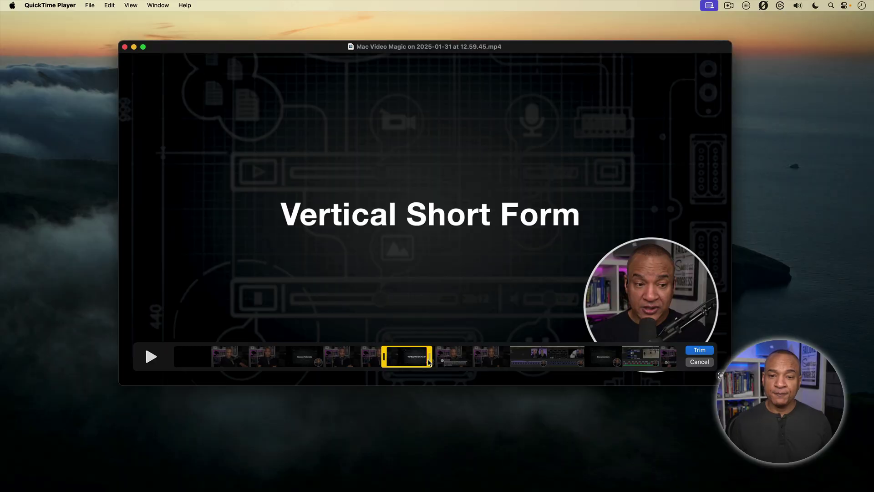
click(700, 350)
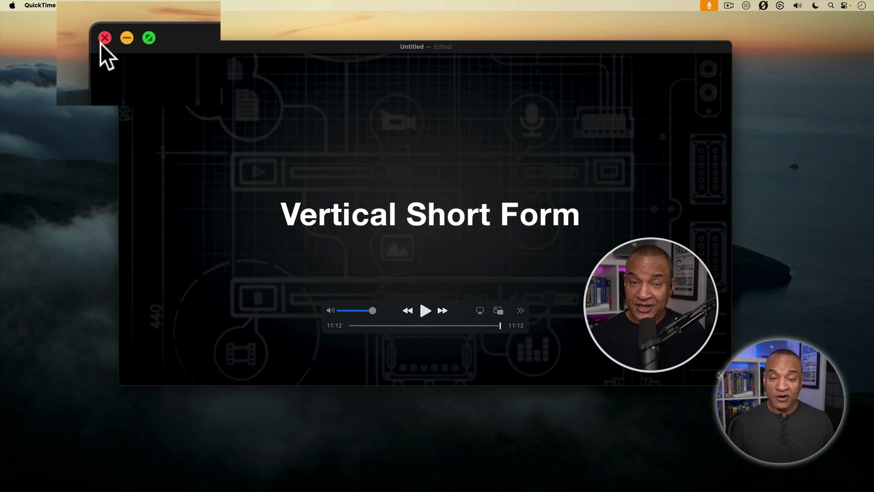
Save the trimmed clip to the Desktop as DemoClip-02.
click(125, 46)
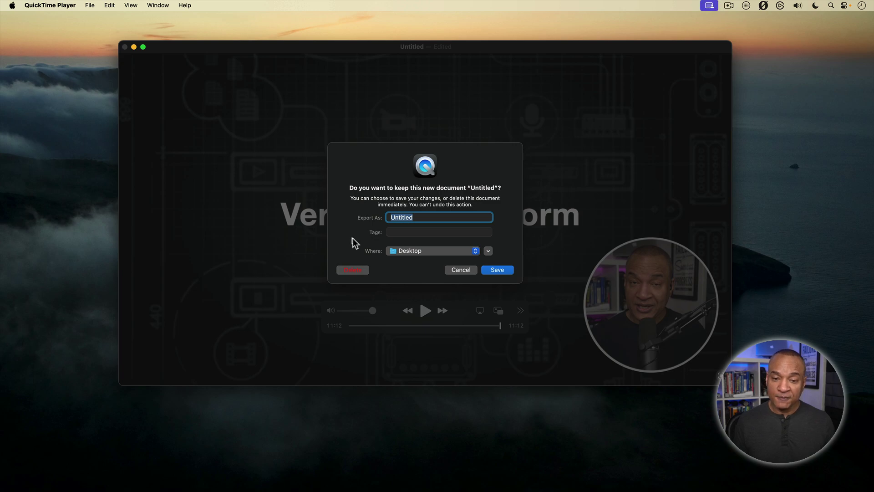
click(461, 270)
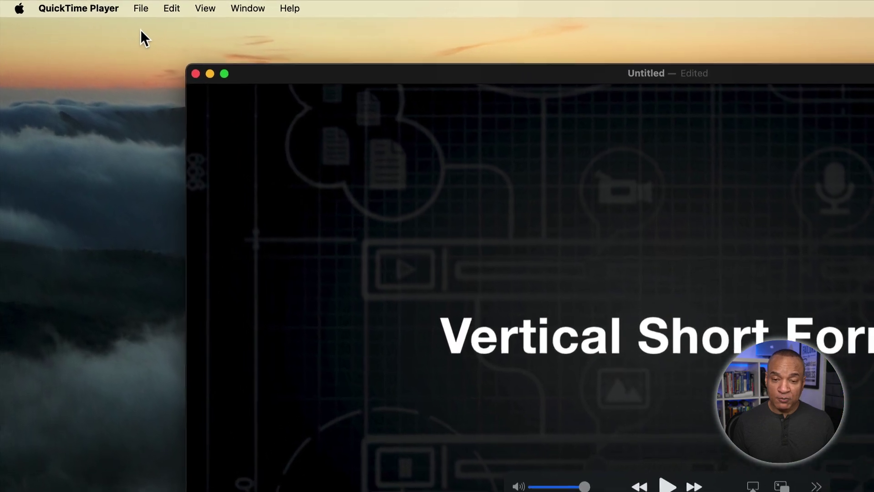
click(142, 8)
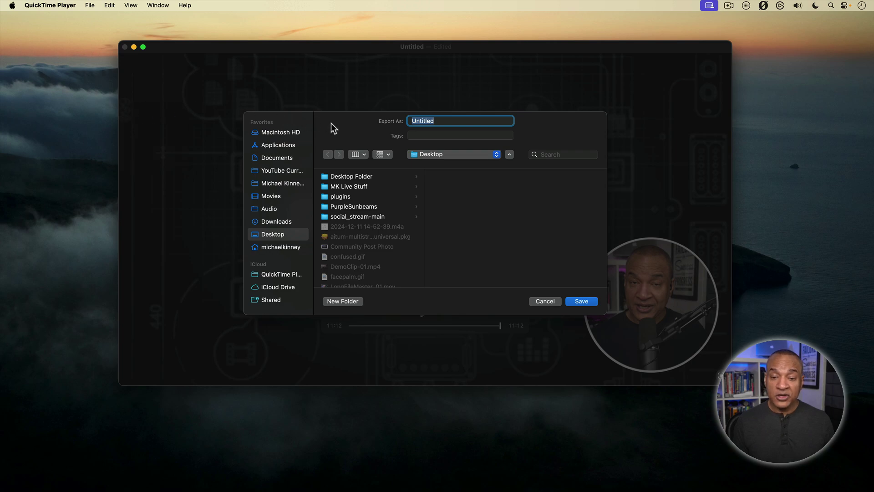
text(DemoClip-02)
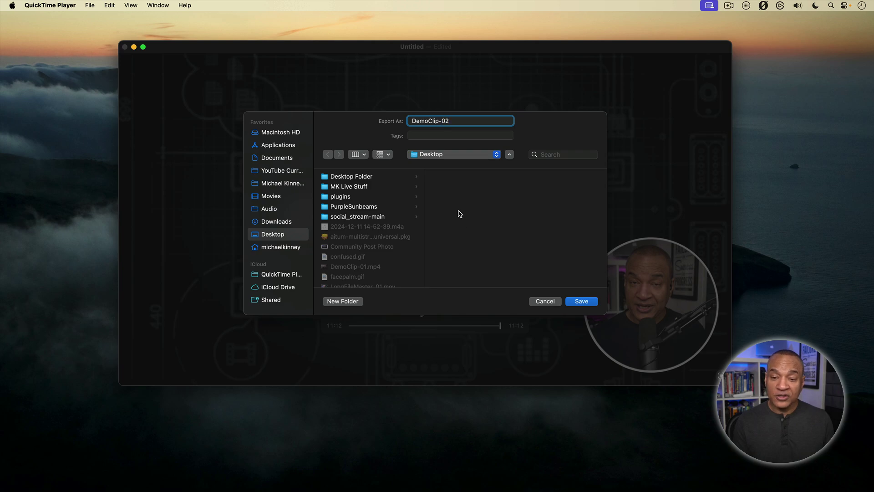
click(580, 301)
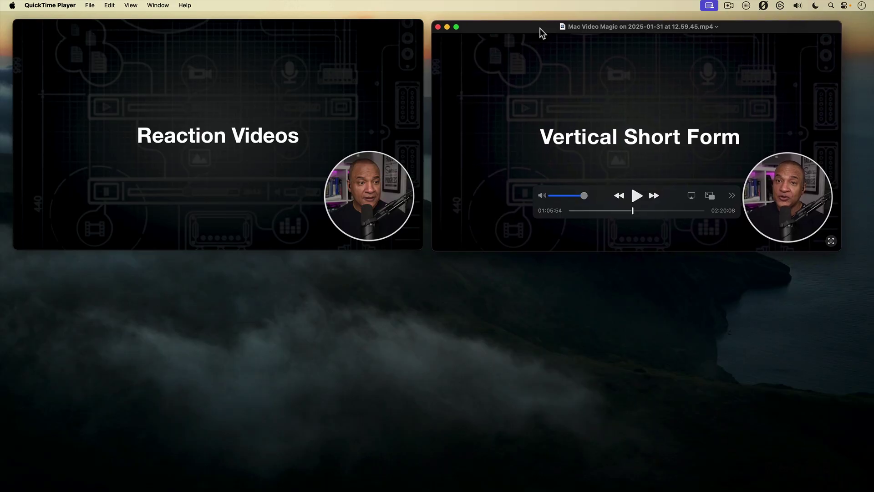
Examine the movie inspector details of the original 12.59.45 mp4 recording, and of DemoClip-02.mp4 for comparison.
click(158, 5)
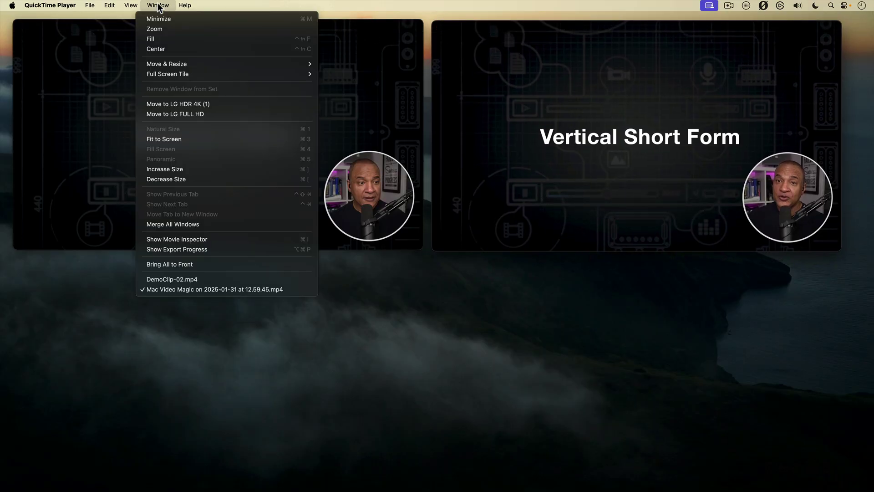
click(179, 239)
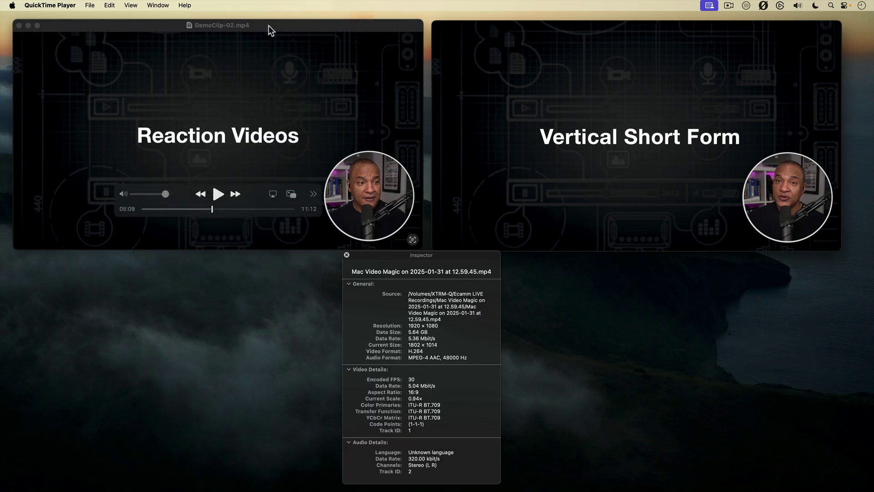
click(268, 26)
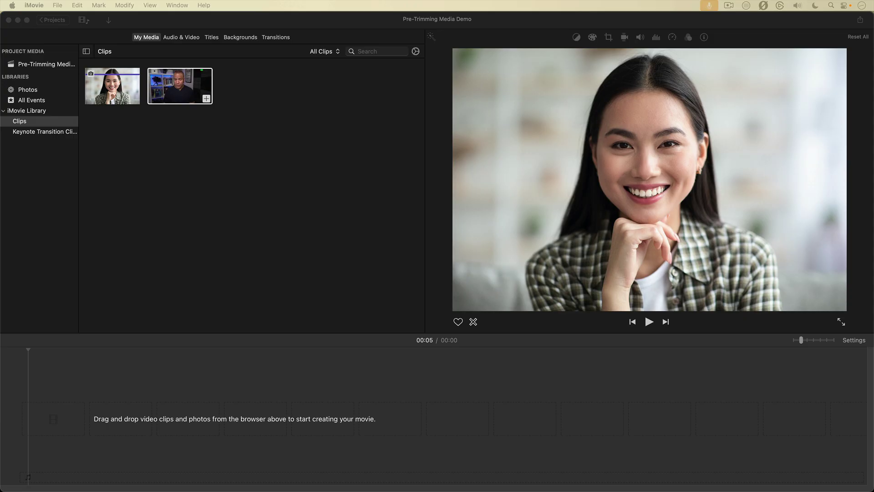
Switch to the Pre-Trimming Media Demo project in iMovie and import the batch of pre-trimmed clips into the Clips event.
drag(872, 184, 198, 149)
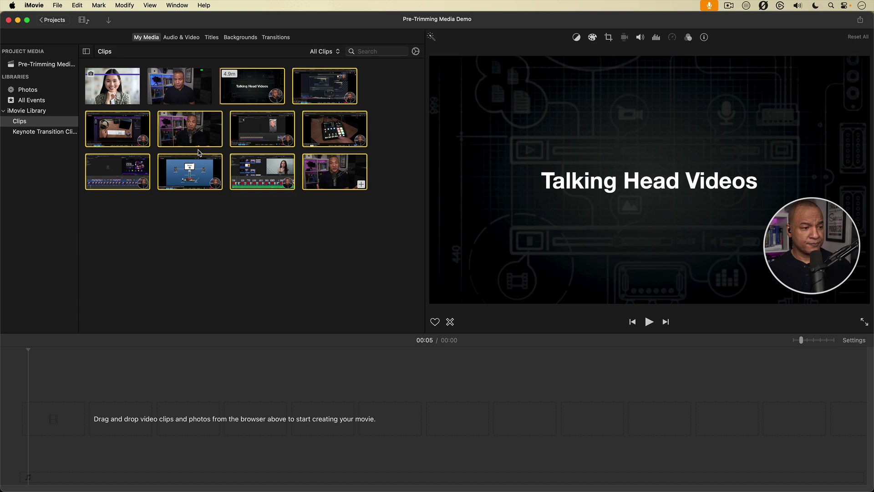